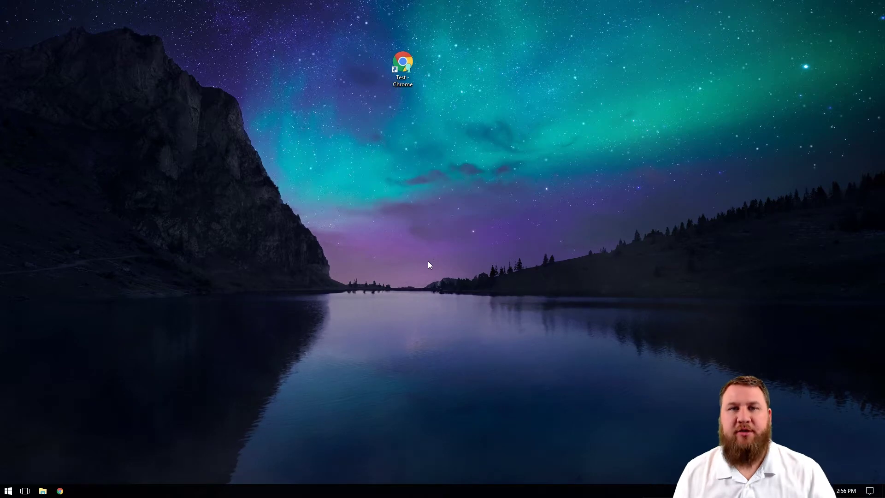
Step: Launch Chrome from the Test - Chrome shortcut, view Settings, then return to the New Tab page
click(402, 67)
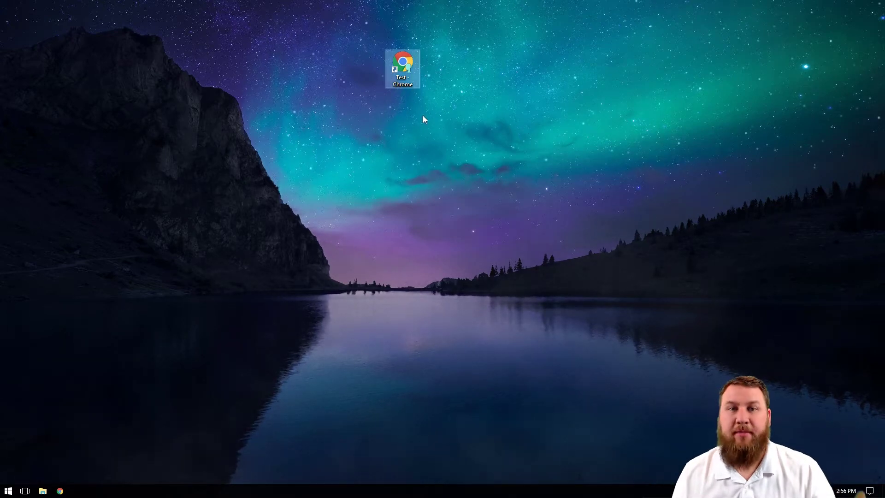
double_click(404, 62)
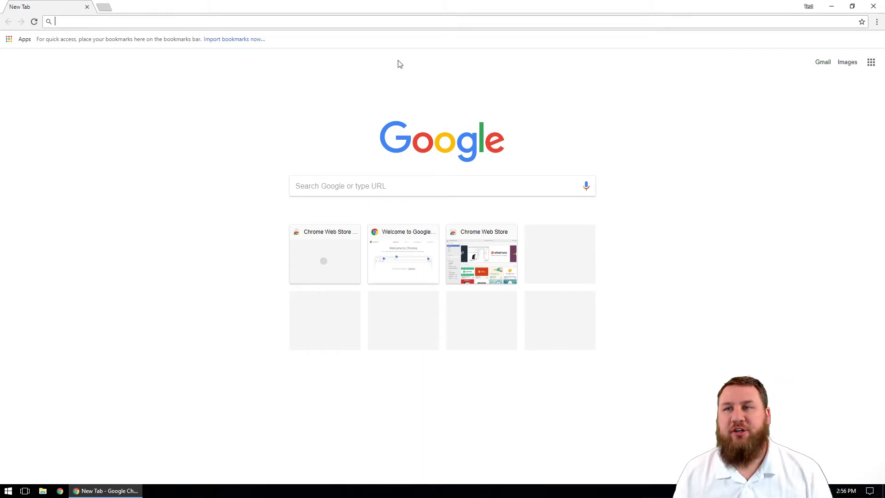
click(877, 22)
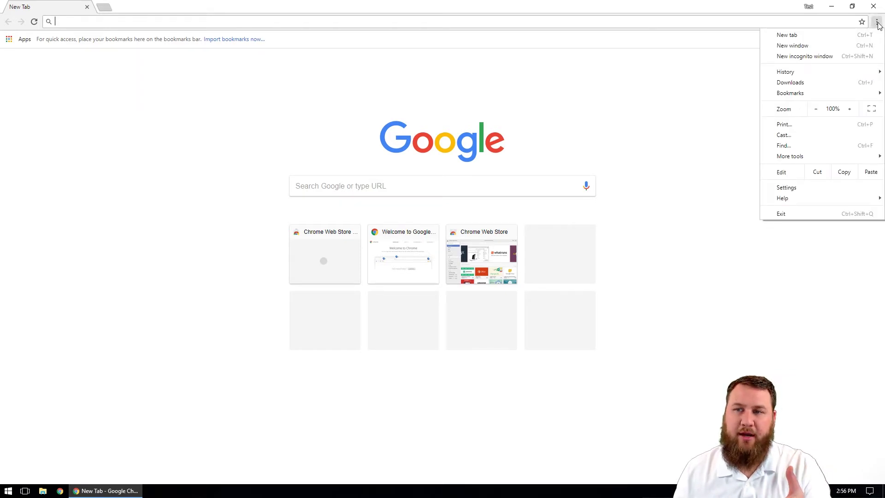
click(786, 187)
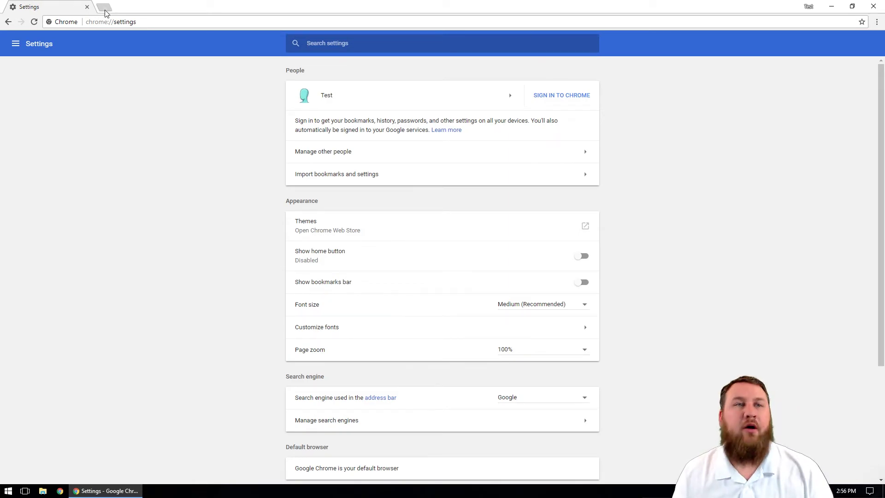
key(alt+Left)
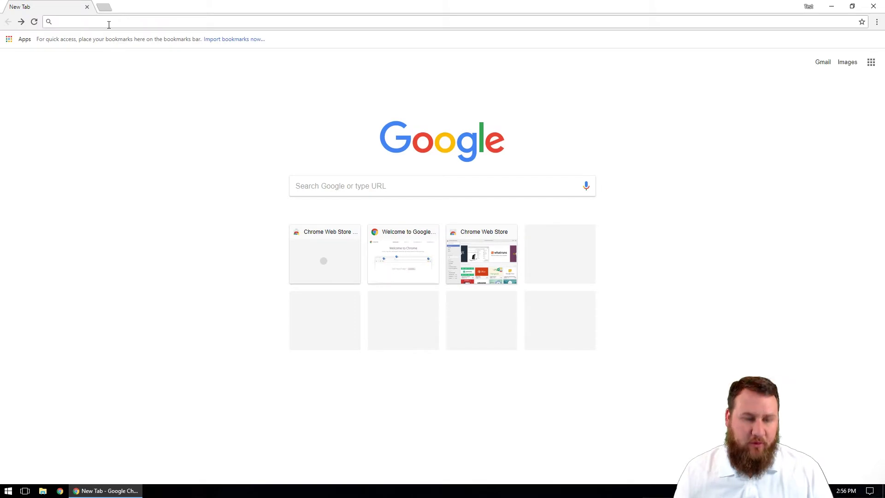
Step: Search 'google themes' and open the Chrome Web Store Themes category
text(g)
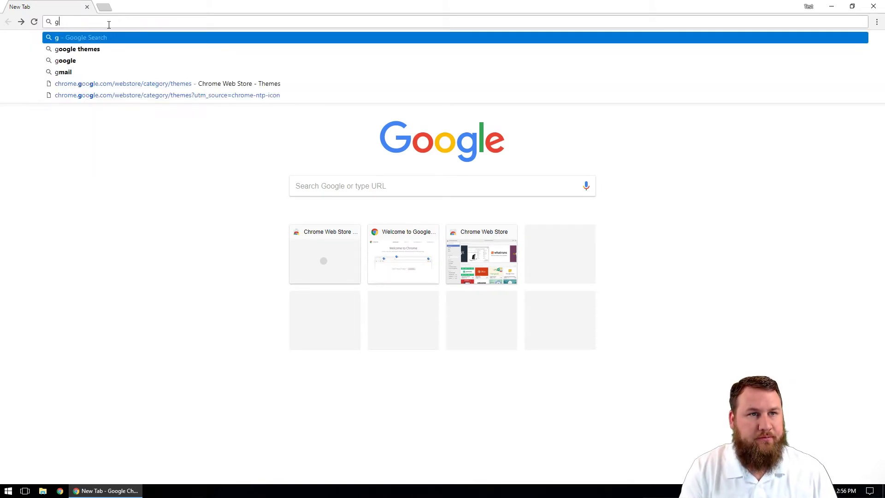
text(oogle themes)
key(Return)
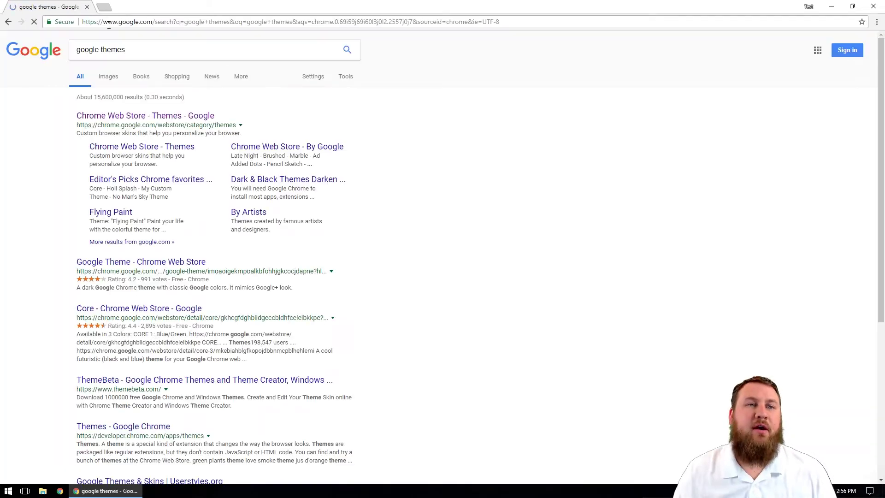
click(124, 121)
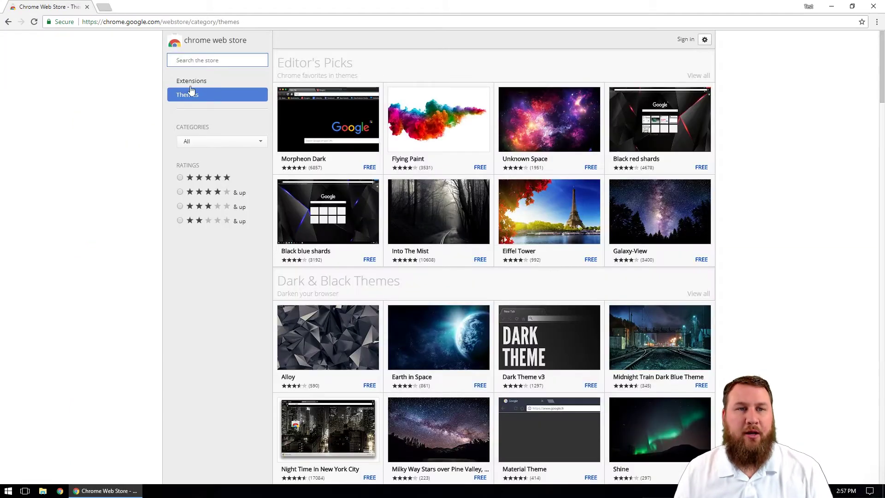
click(192, 85)
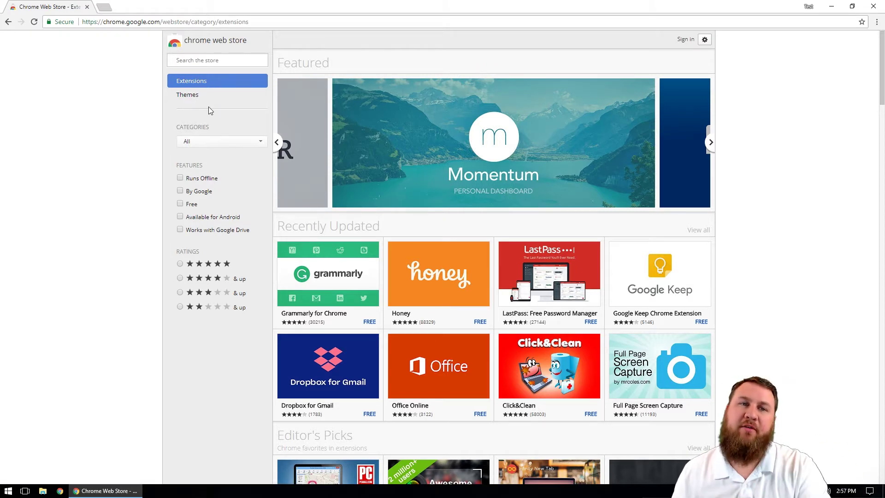
click(186, 94)
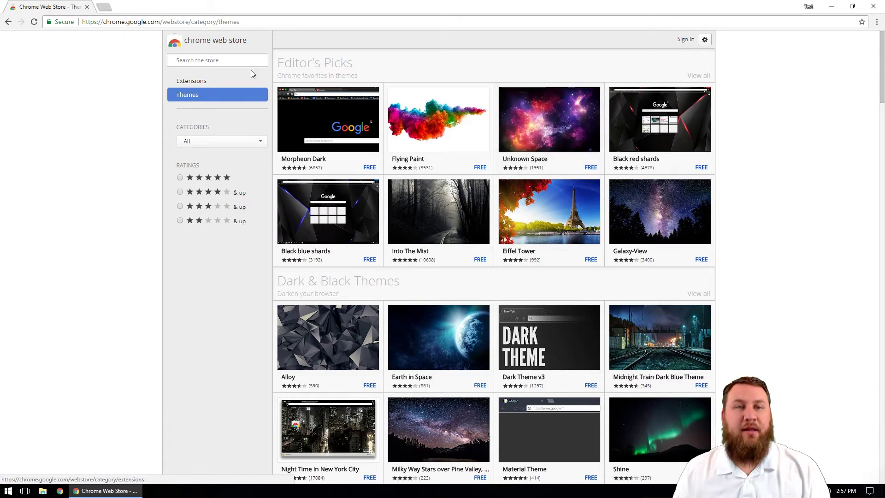
scroll(450, 282, down, 3)
scroll(450, 282, down, 10)
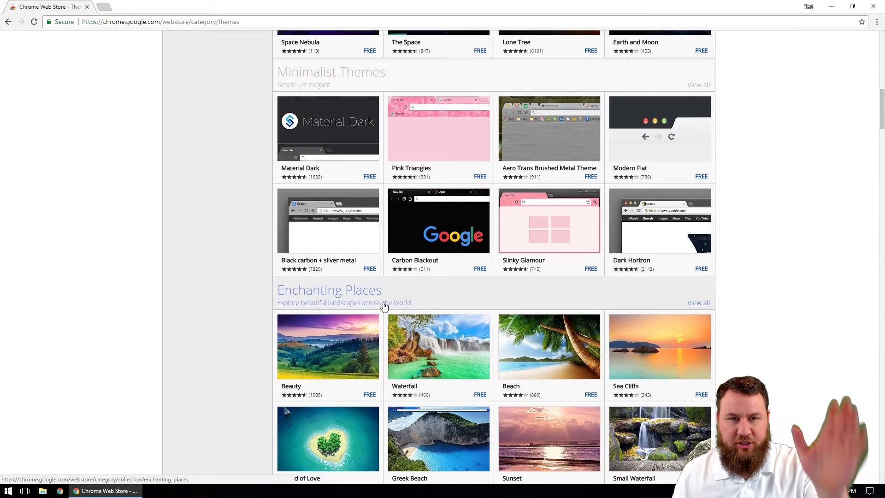
scroll(385, 295, up, 4)
scroll(386, 272, up, 4)
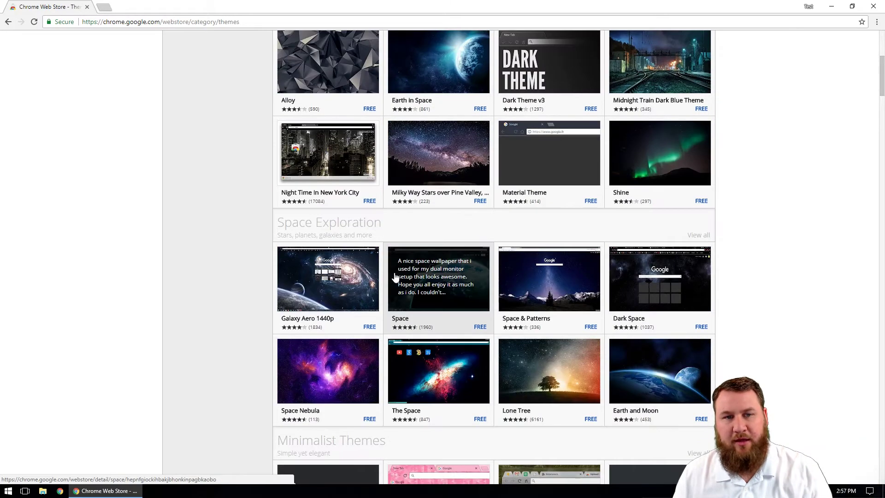
scroll(527, 211, up, 5)
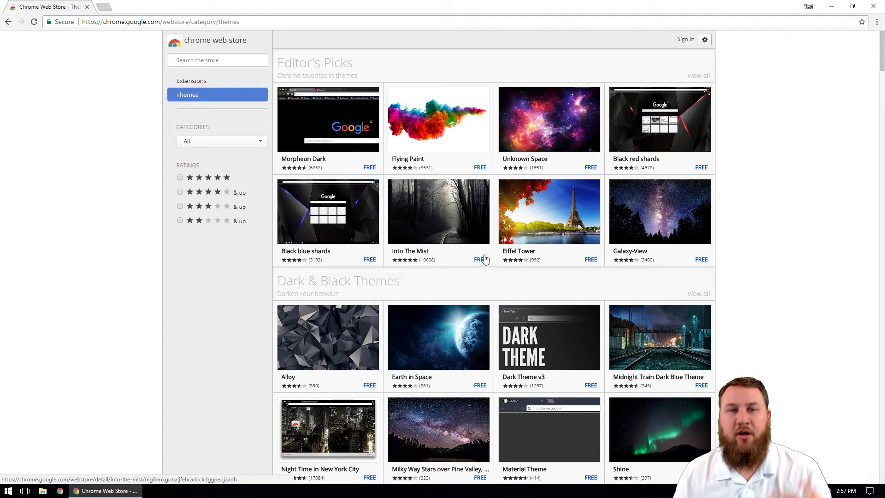
Step: Search the Web Store for 'Green' and limit the results to themes
click(206, 60)
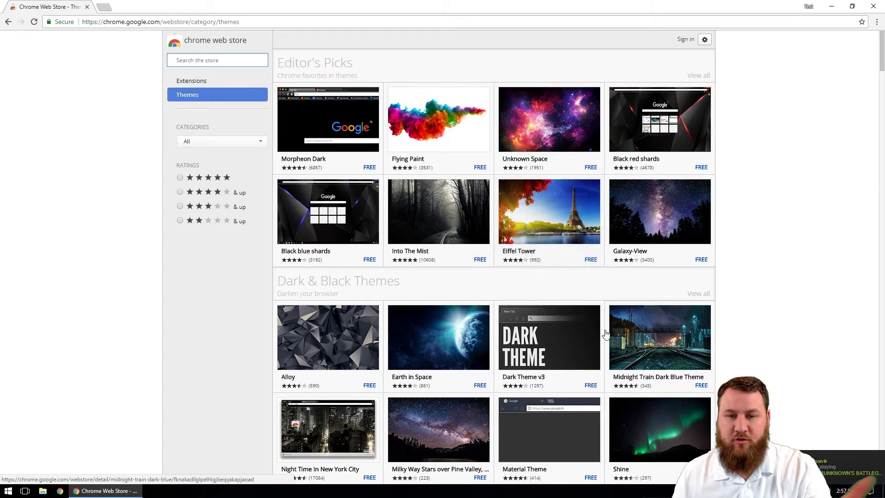
scroll(526, 277, down, 4)
scroll(529, 265, up, 4)
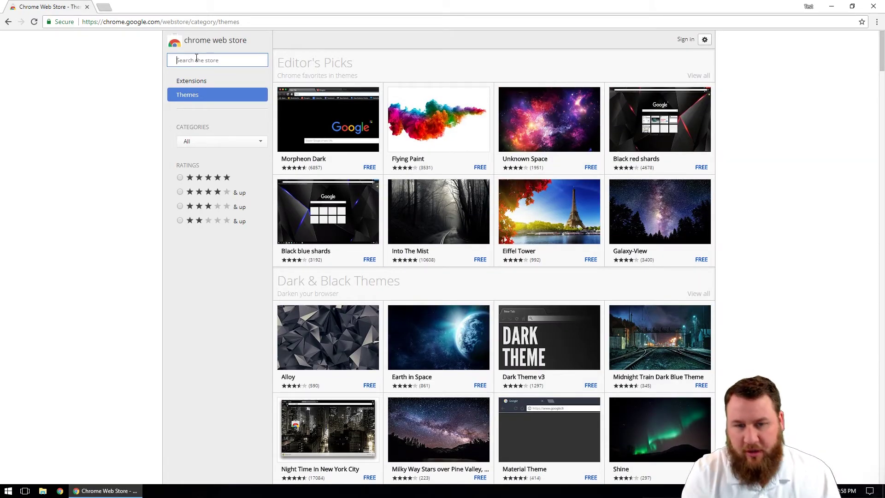
text(Gr)
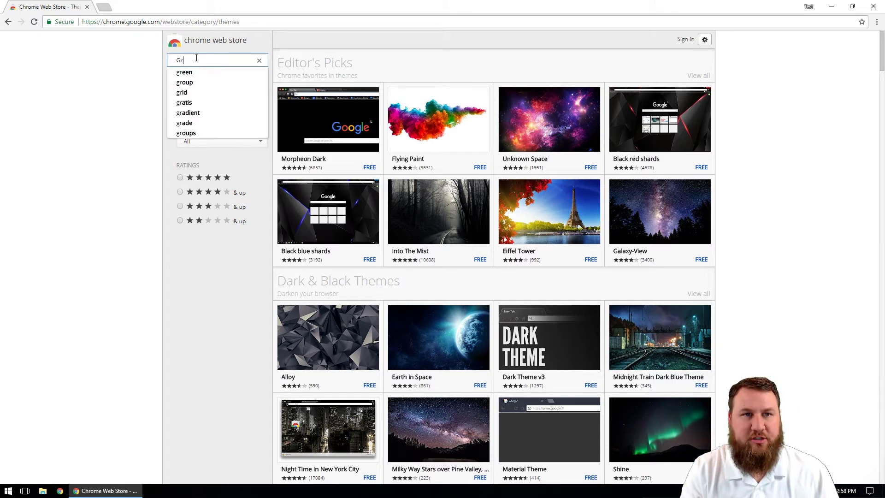
text(een)
key(Return)
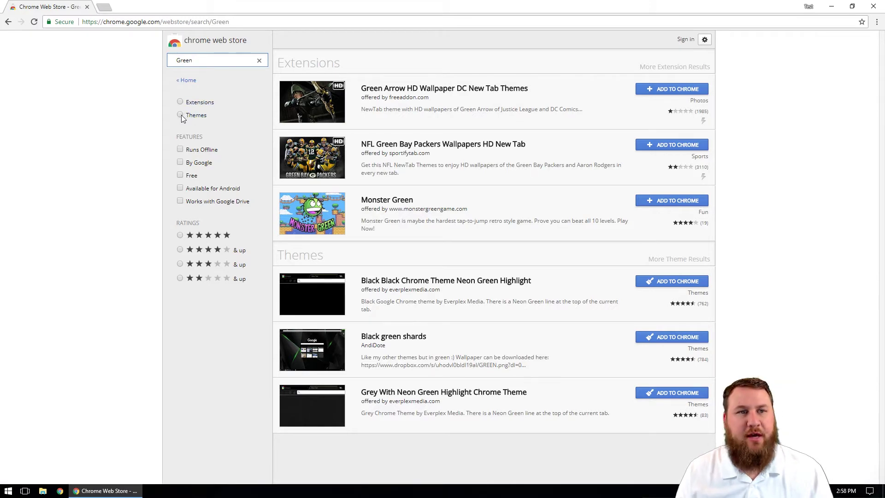
click(190, 115)
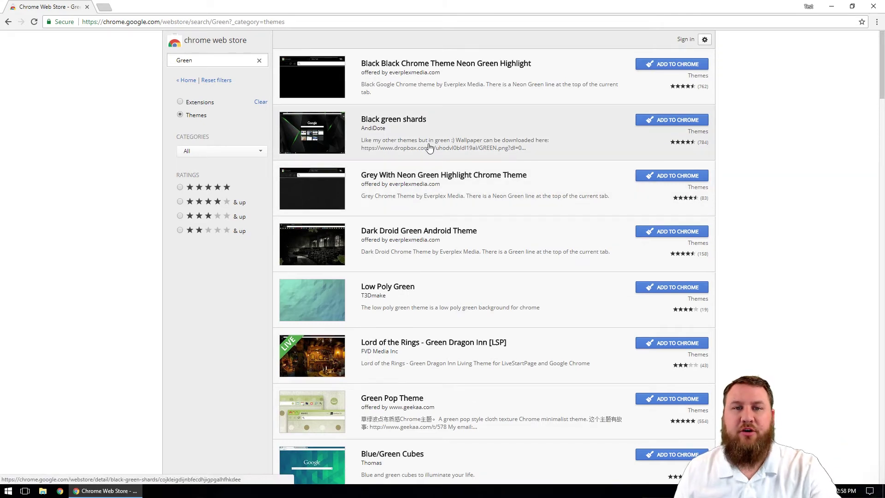
Step: Browse the Green theme results such as Low Poly Green, Green Pop Theme and Green Neon Space
scroll(437, 146, down, 2)
scroll(439, 147, down, 3)
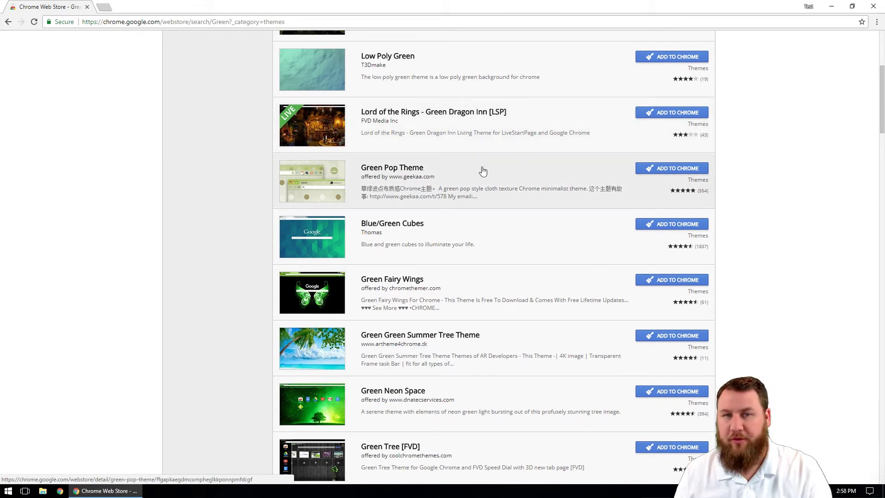
scroll(484, 168, up, 3)
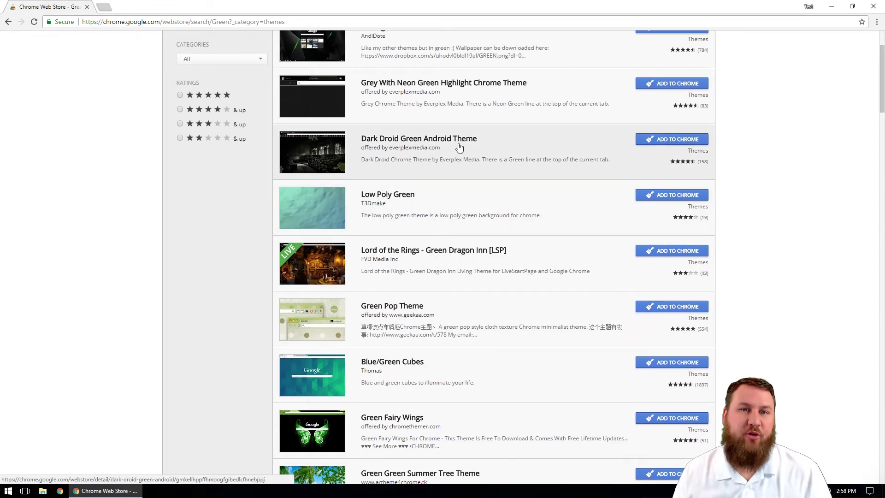
scroll(459, 146, up, 2)
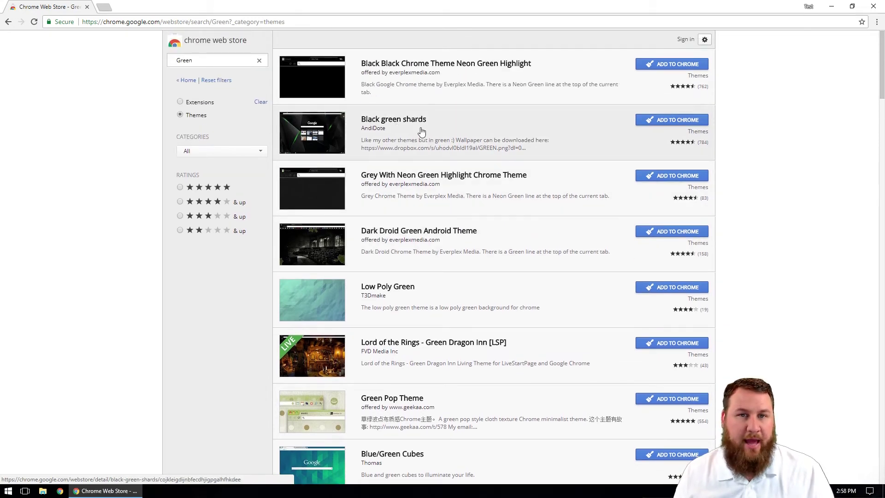
scroll(507, 213, down, 3)
scroll(489, 221, down, 2)
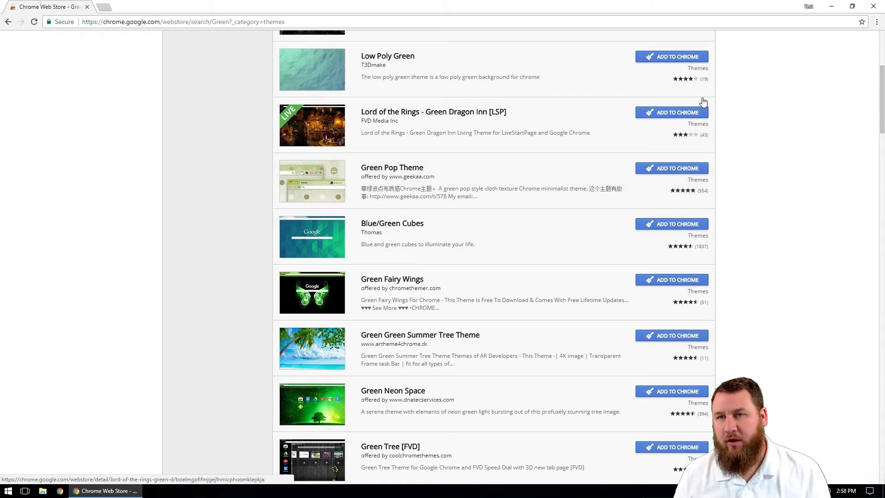
mouse_move(704, 82)
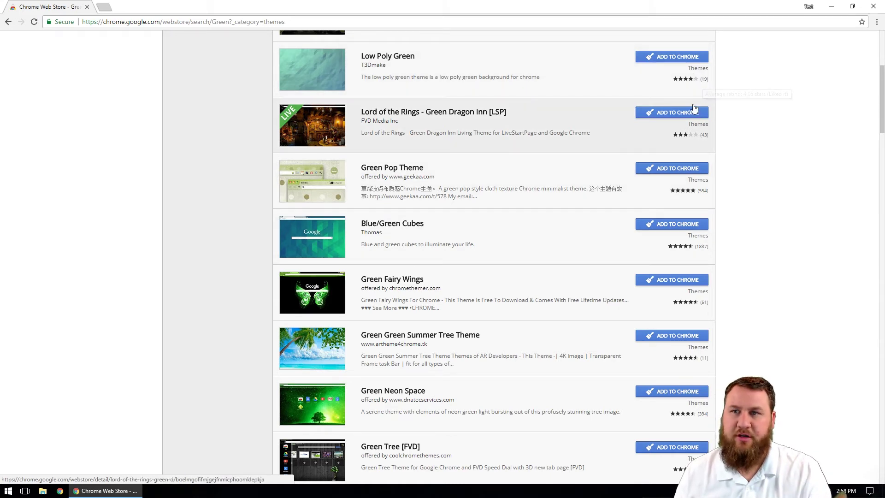
scroll(502, 118, up, 5)
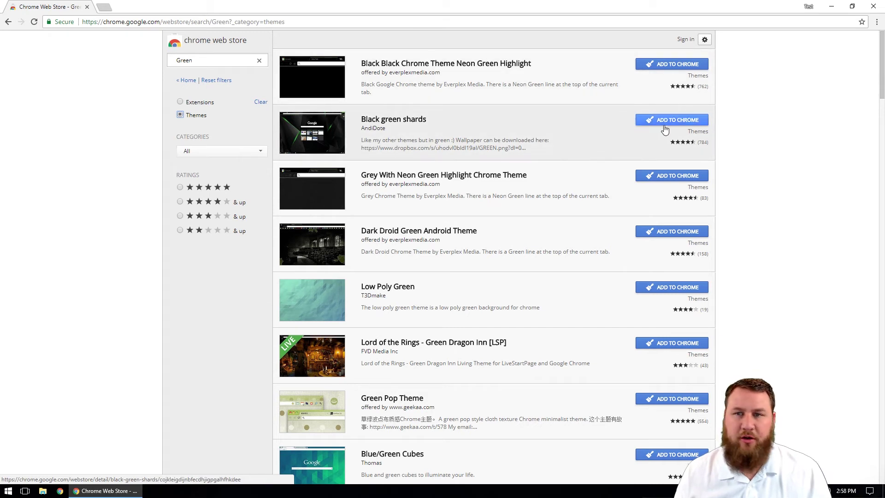
click(669, 121)
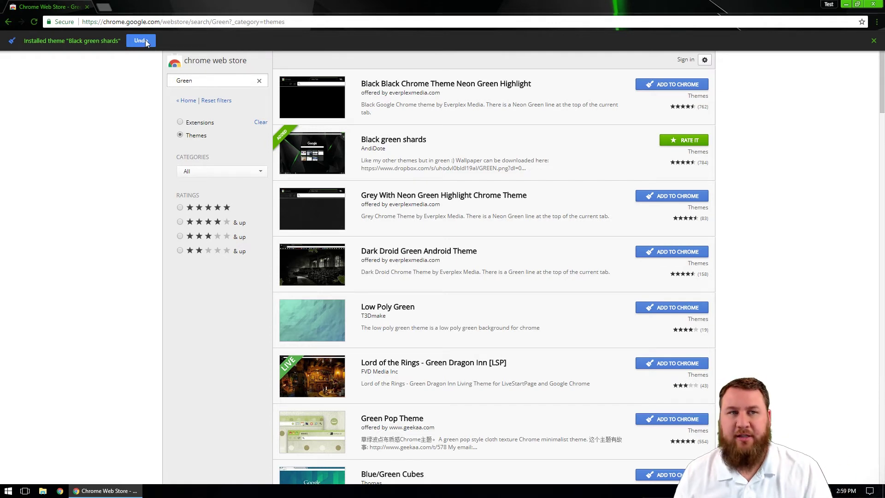
click(146, 42)
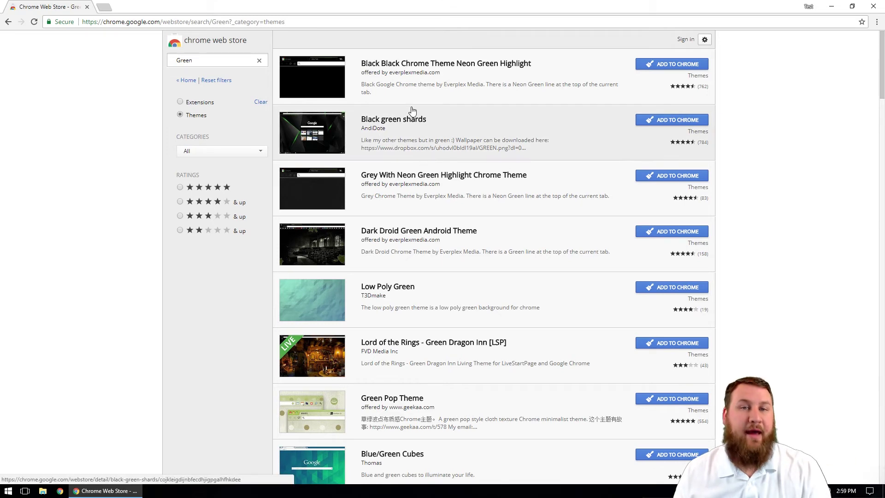
Step: Add the Green Tree [FVD] theme to Chrome and dismiss the installed-theme infobar
scroll(534, 217, down, 3)
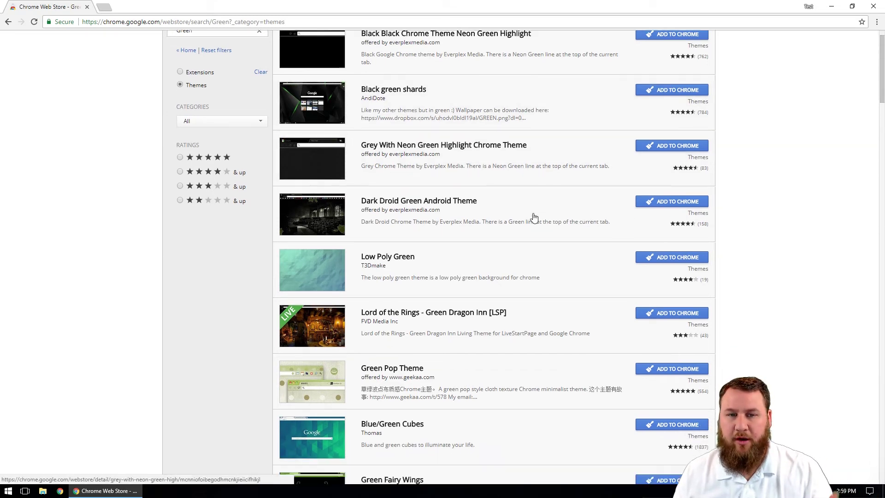
scroll(488, 292, down, 5)
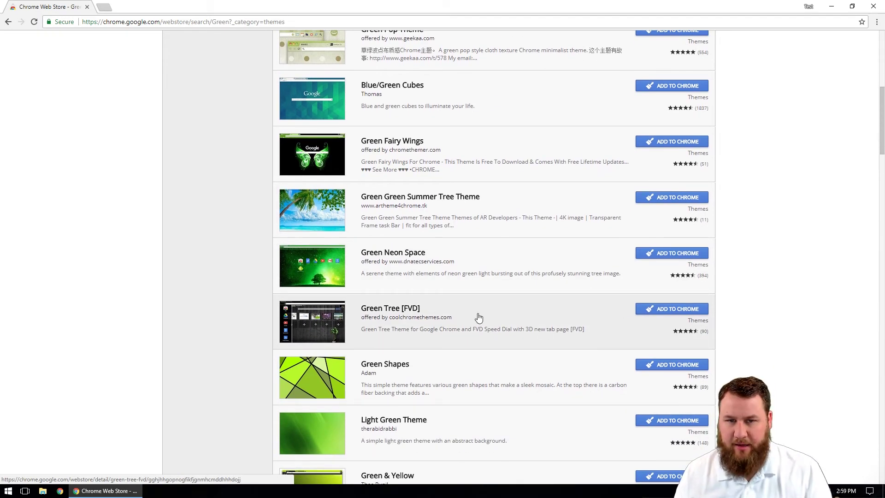
click(682, 309)
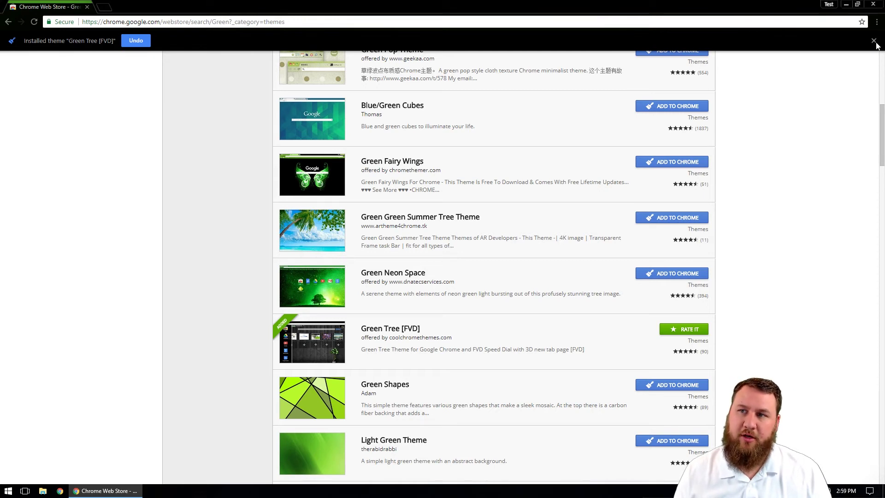
click(874, 42)
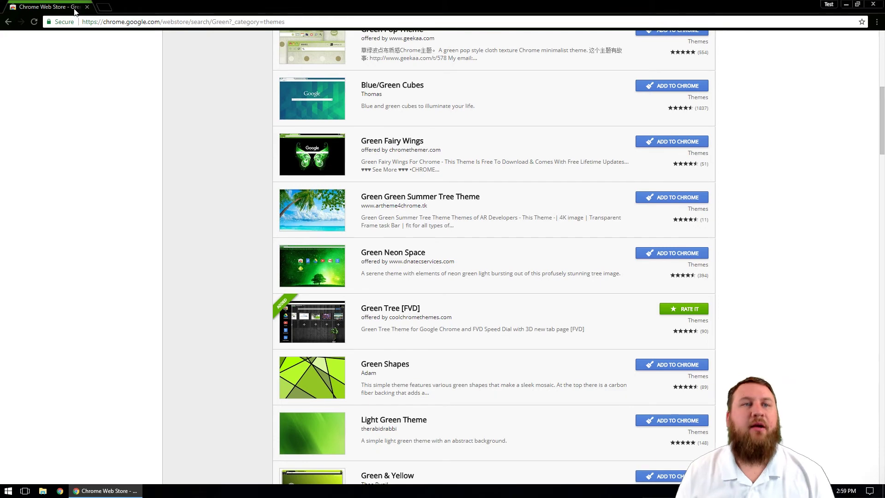
Step: Open a new tab showing the Green Tree [FVD] dark wood backdrop and bonsai tree
click(104, 9)
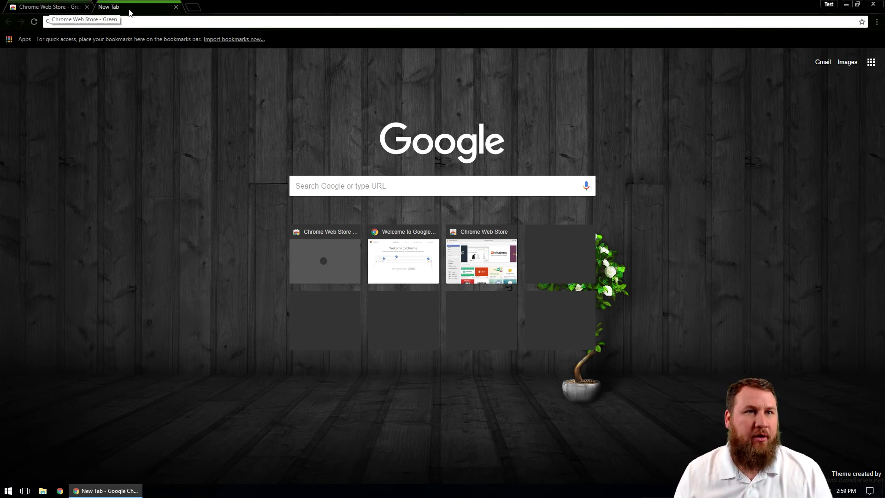
click(64, 6)
click(154, 5)
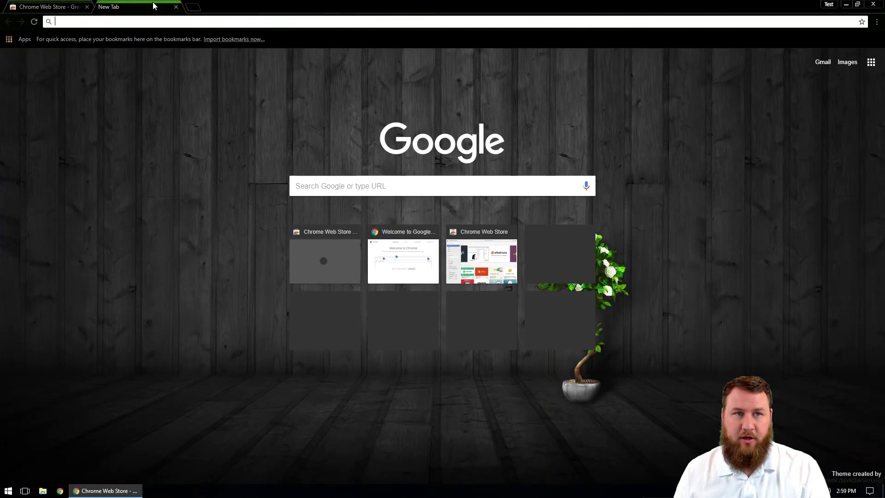